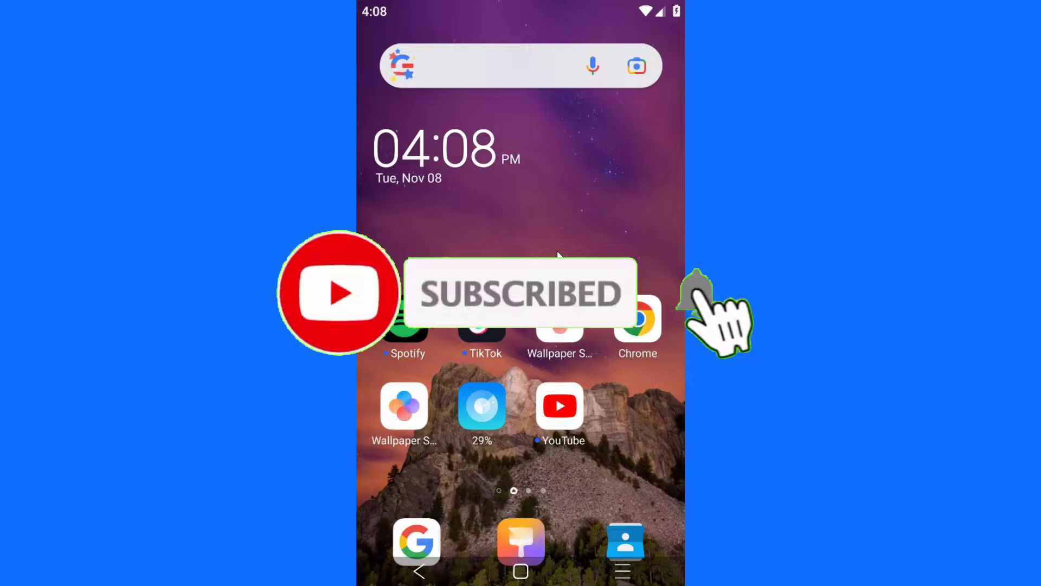
# Step: Google 'hacked facebook account' in Chrome and scroll through the Help Center results
pyautogui.click(644, 318)
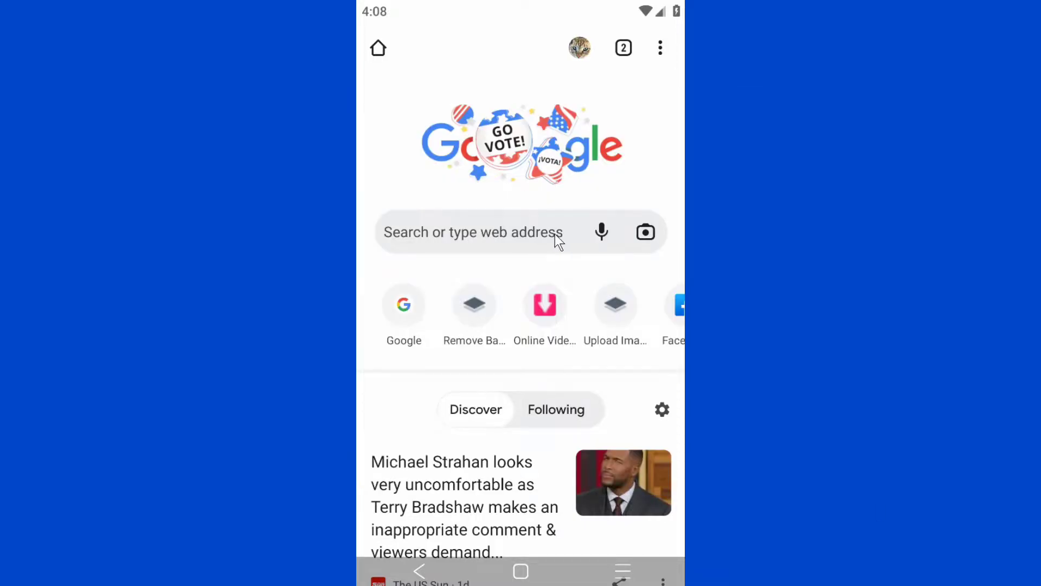
pyautogui.click(478, 238)
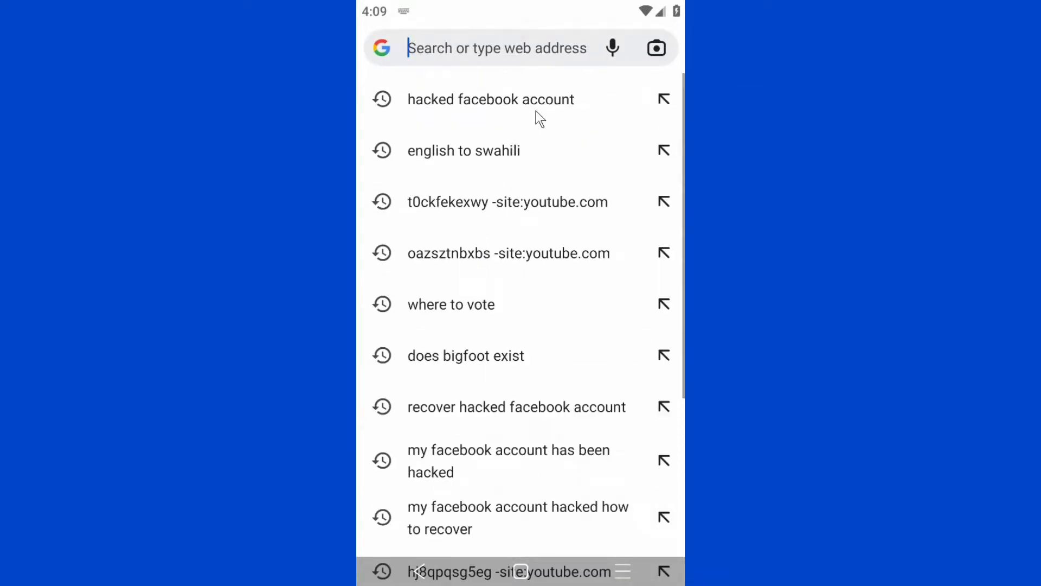
pyautogui.write('hacke')
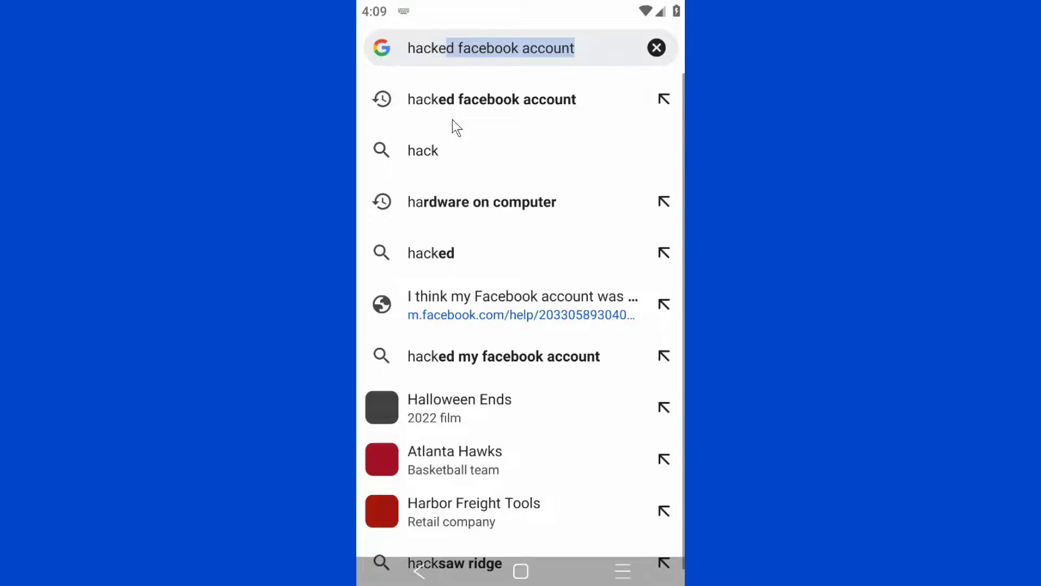
pyautogui.write('d facebo')
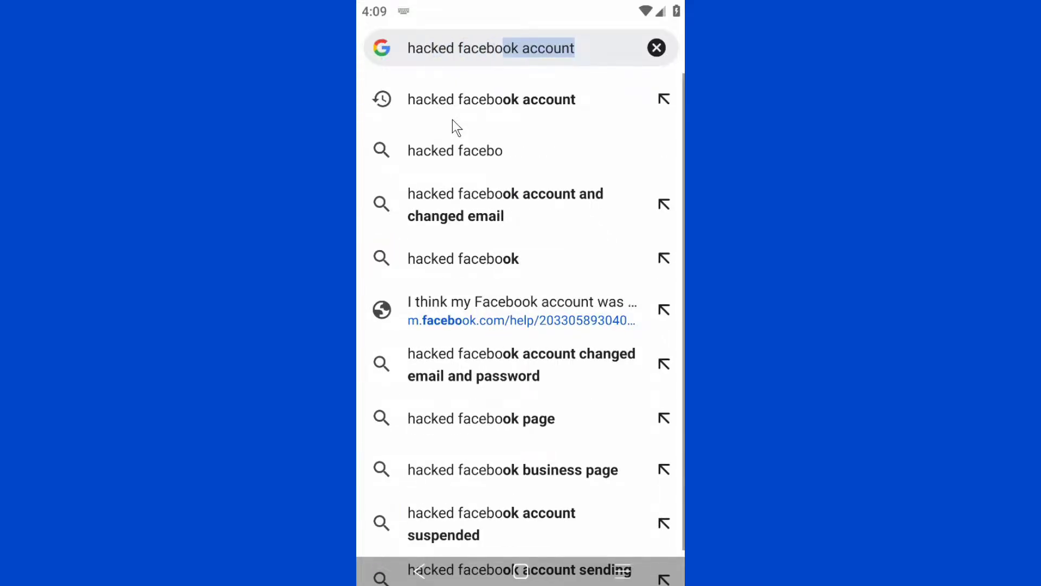
pyautogui.write('ok account')
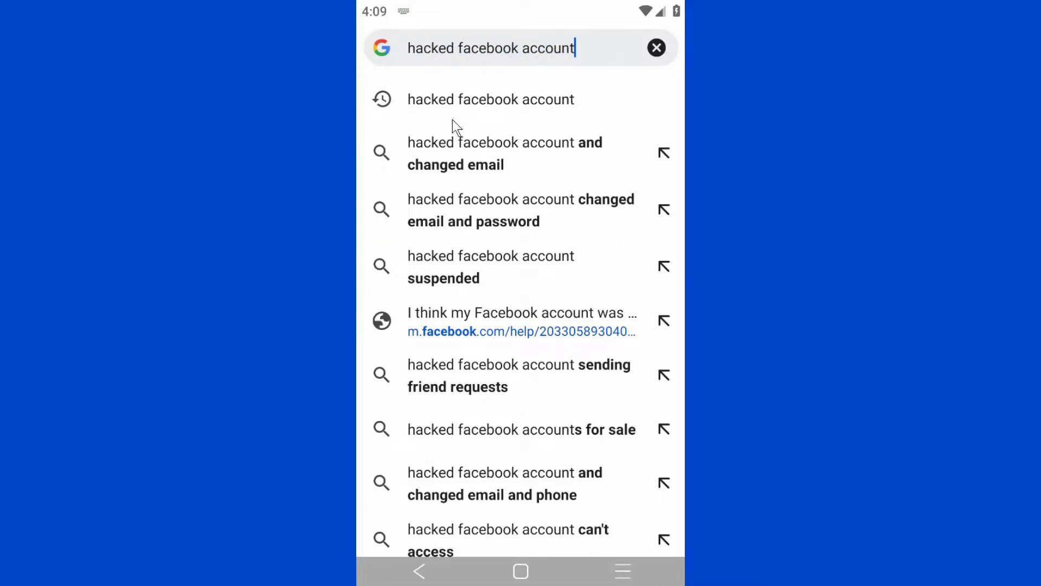
pyautogui.press('Return')
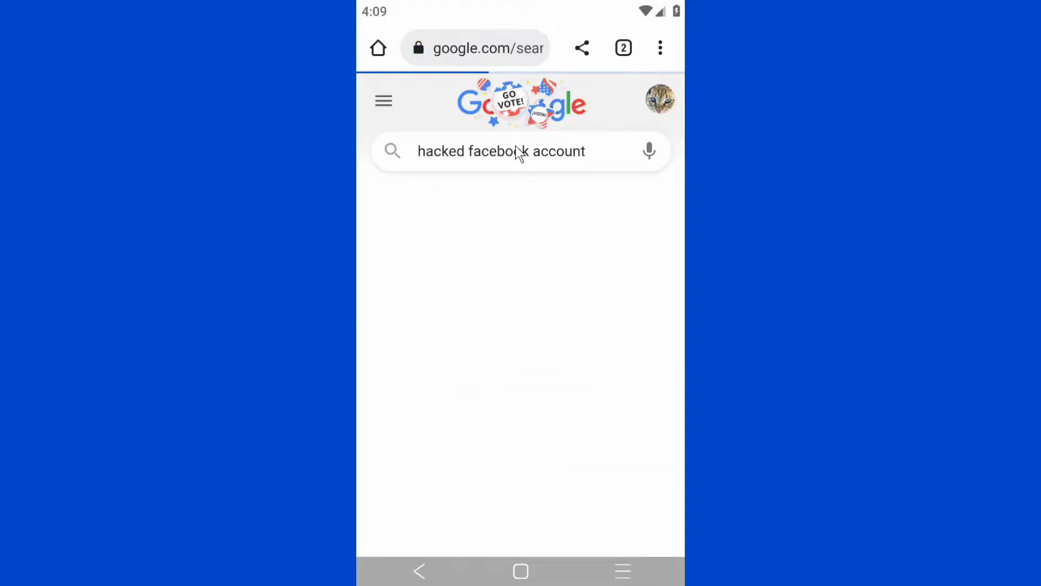
pyautogui.moveTo(505, 432); pyautogui.dragTo(549, 277)
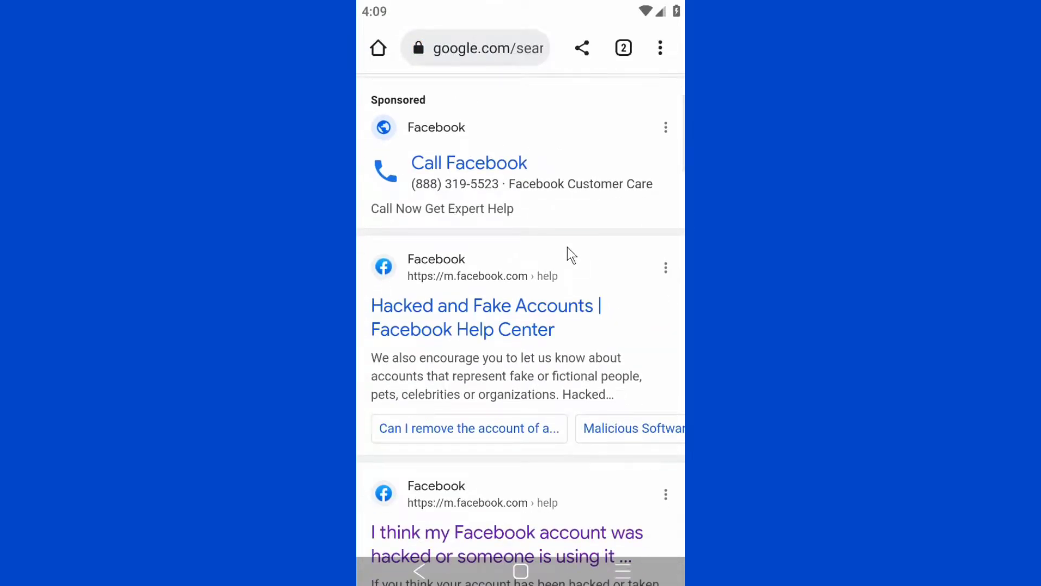
pyautogui.scroll(-4, 596, 228)
pyautogui.scroll(-3, 566, 299)
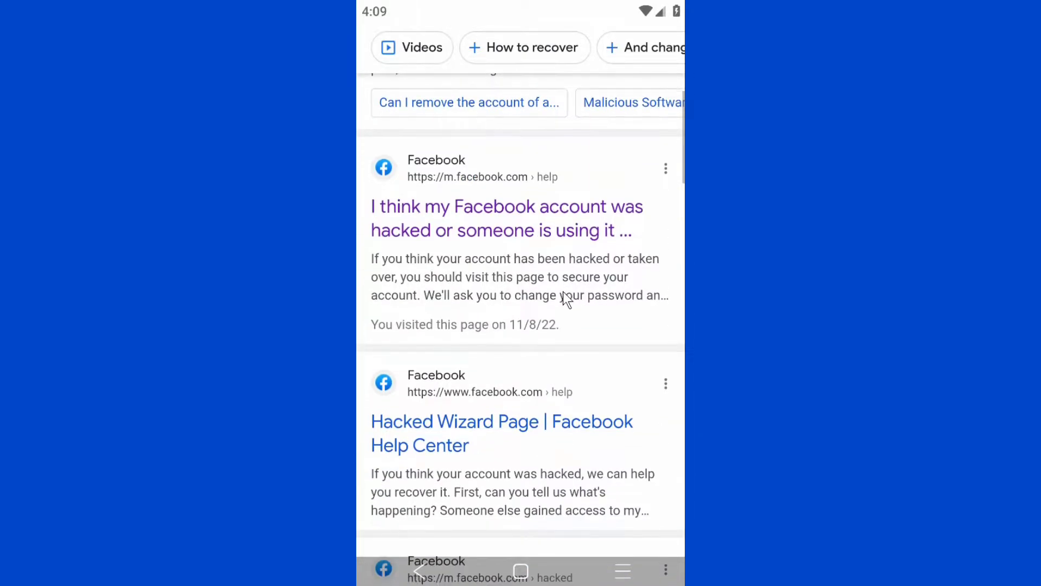
# Step: Open the Facebook Help Center article on hacked accounts and start its guided help
pyautogui.click(513, 227)
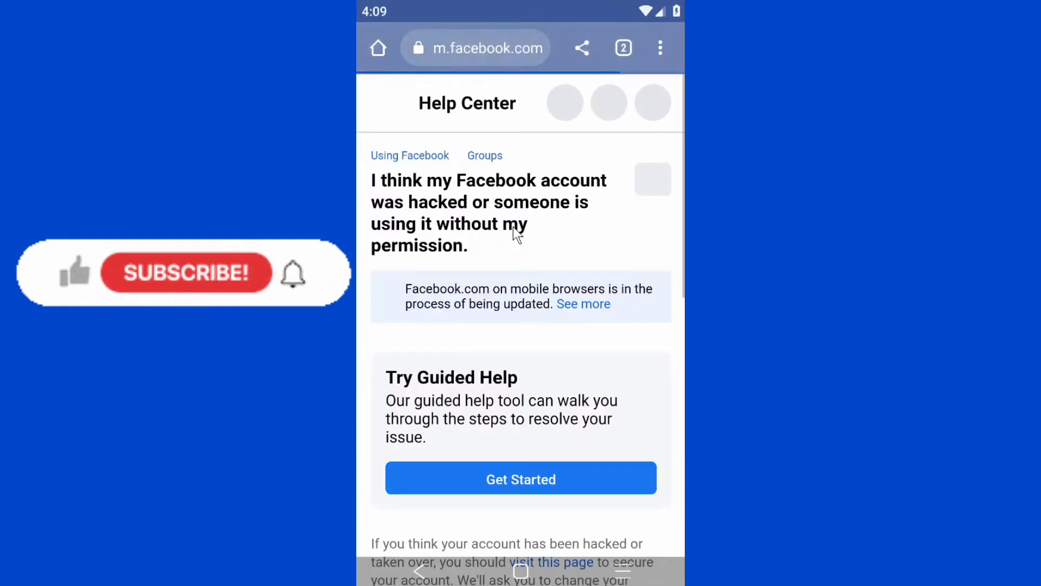
pyautogui.moveTo(572, 445); pyautogui.dragTo(587, 285)
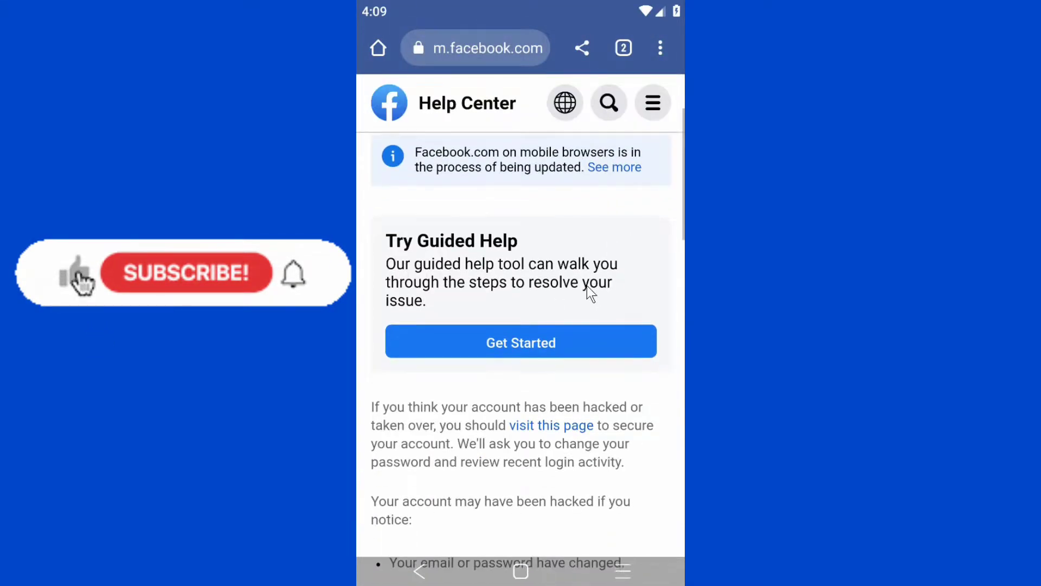
pyautogui.click(443, 343)
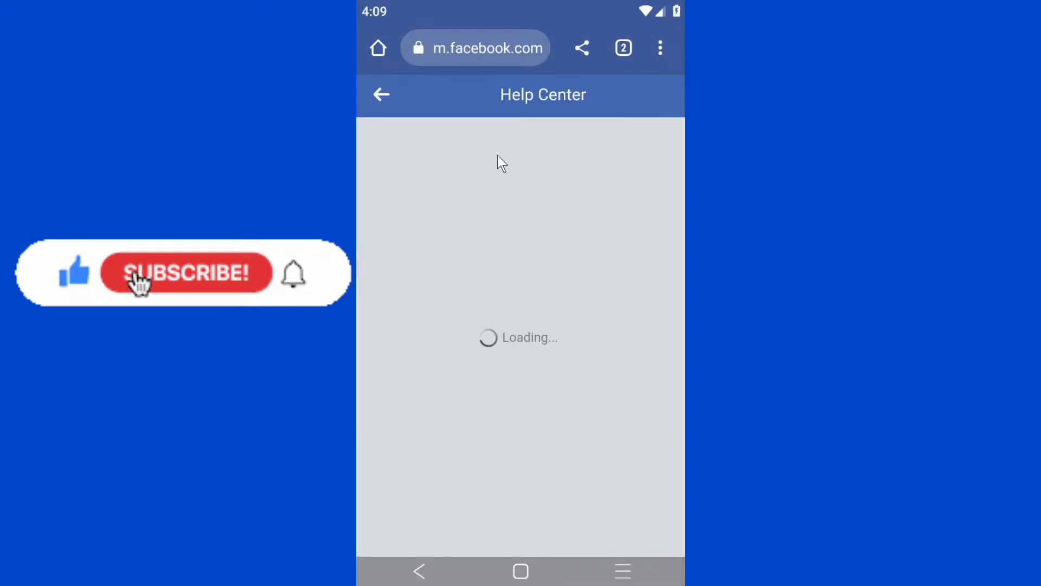
# Step: Answer that someone else gained access, you can't log in, and lack phone/email access
pyautogui.scroll(-4, 562, 349)
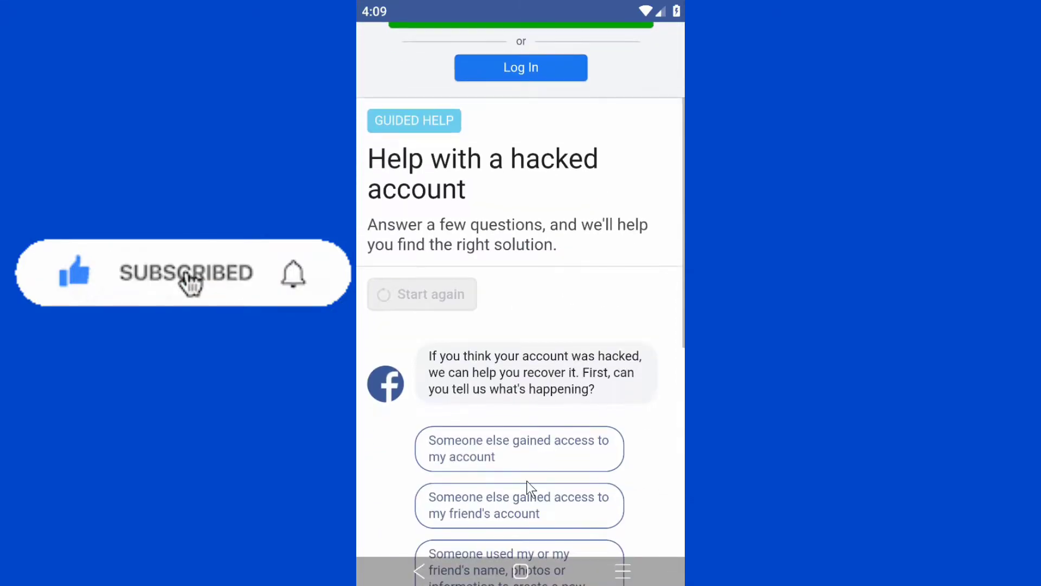
pyautogui.moveTo(526, 481); pyautogui.dragTo(565, 302)
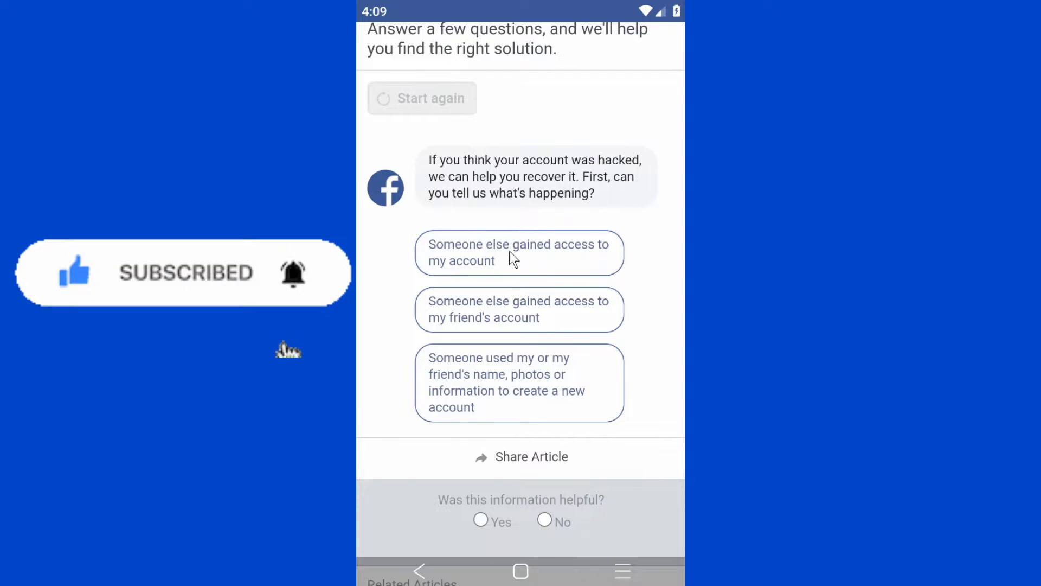
pyautogui.click(541, 264)
pyautogui.moveTo(535, 448); pyautogui.dragTo(580, 279)
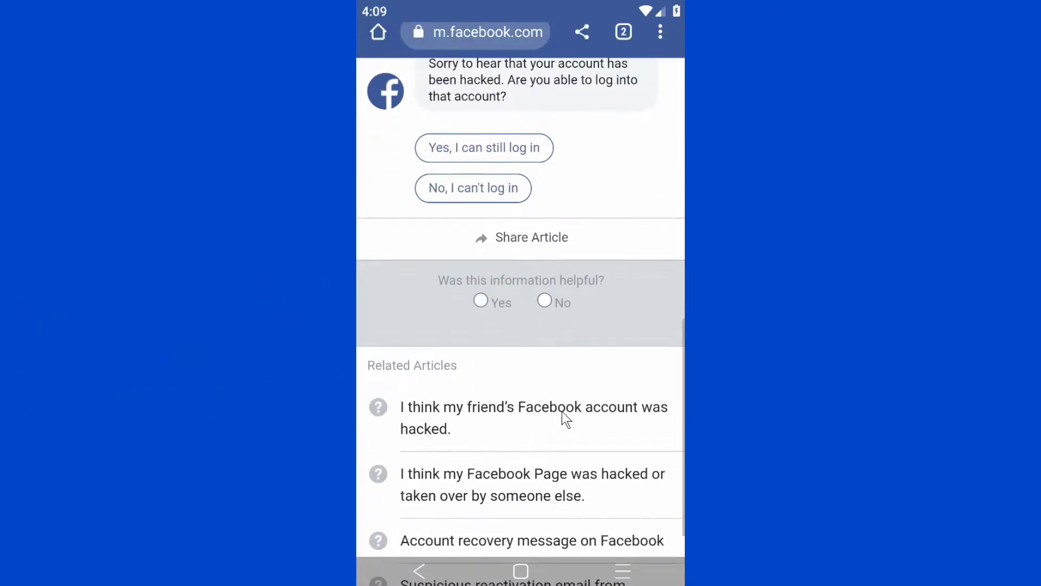
pyautogui.scroll(3, 570, 235)
pyautogui.click(503, 303)
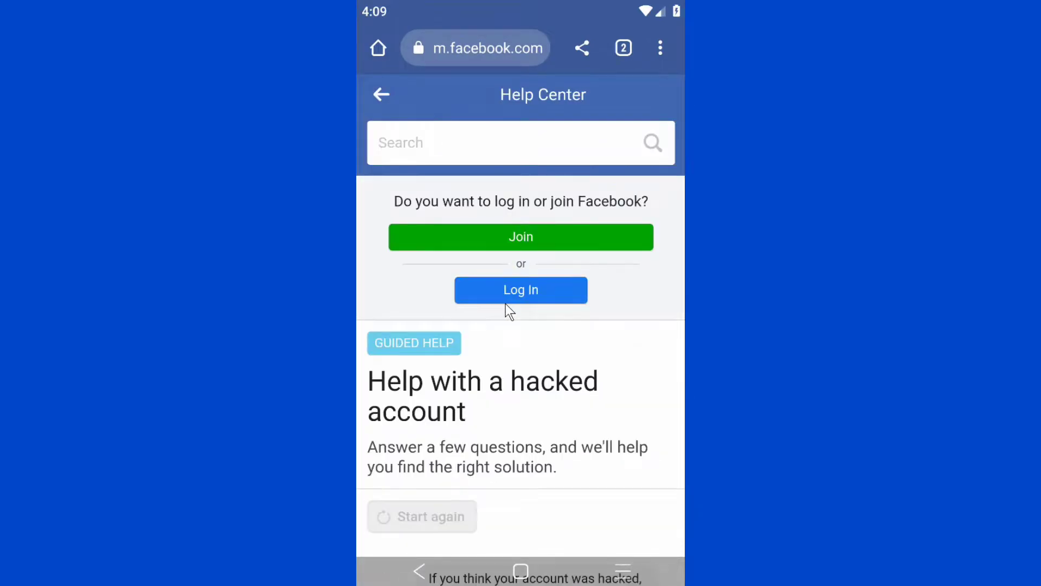
pyautogui.moveTo(597, 434); pyautogui.dragTo(630, 278)
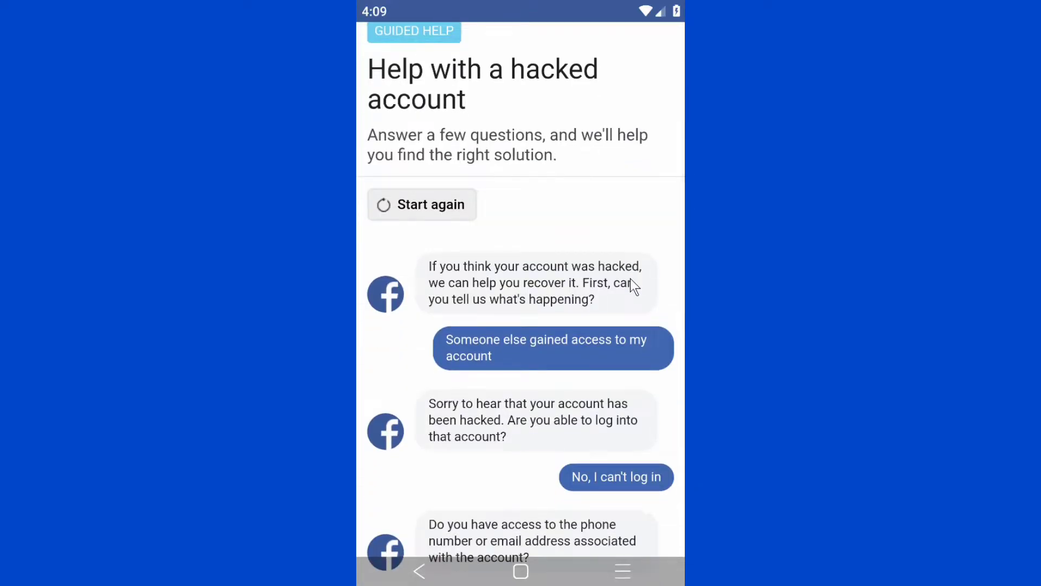
pyautogui.moveTo(607, 317); pyautogui.dragTo(609, 156)
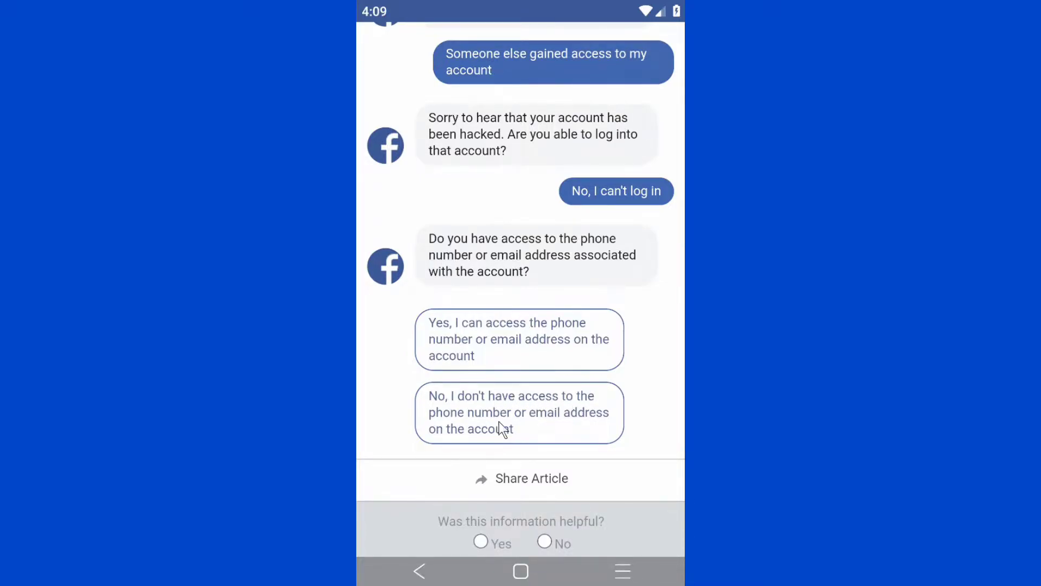
pyautogui.click(535, 424)
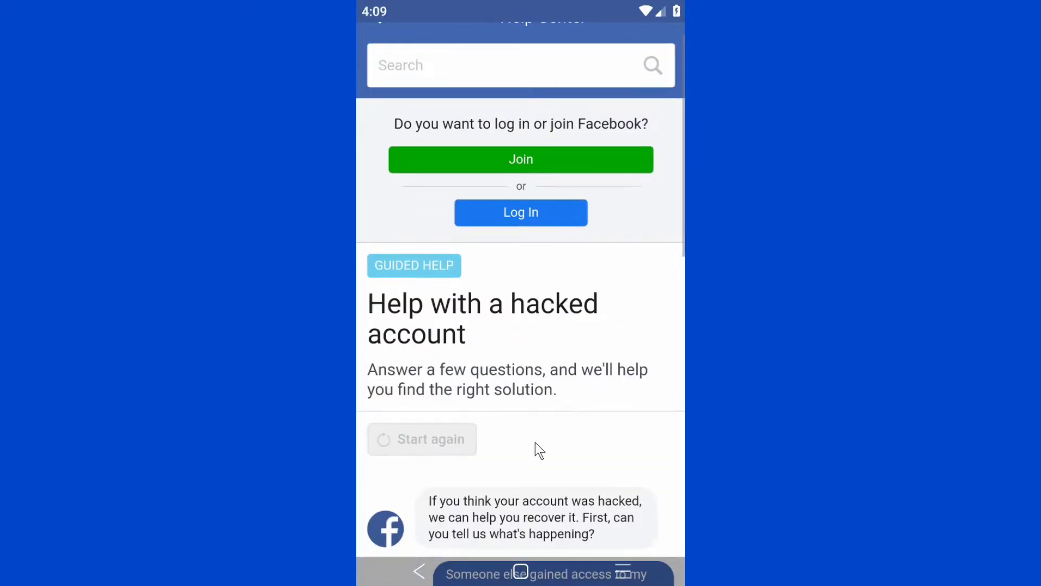
pyautogui.moveTo(580, 449); pyautogui.dragTo(639, 267)
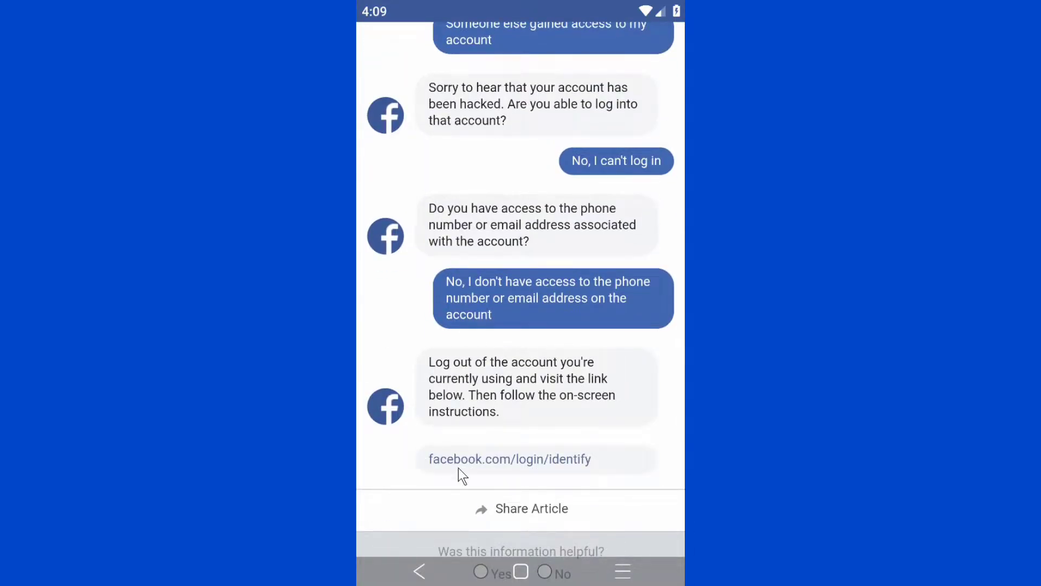
# Step: On facebook.com/login/identify, search for the account by the account holder's name instead of the email
pyautogui.click(532, 460)
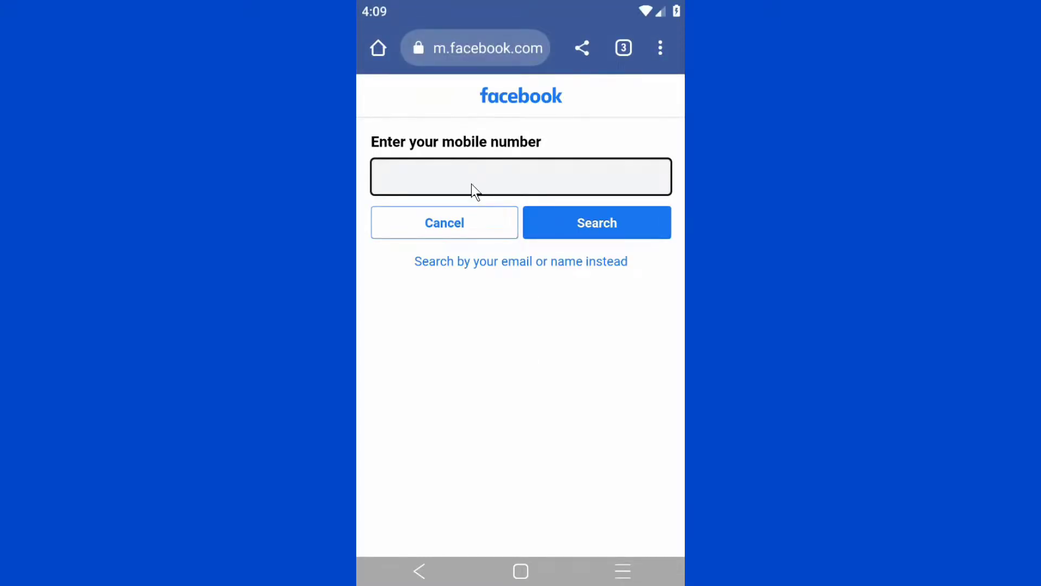
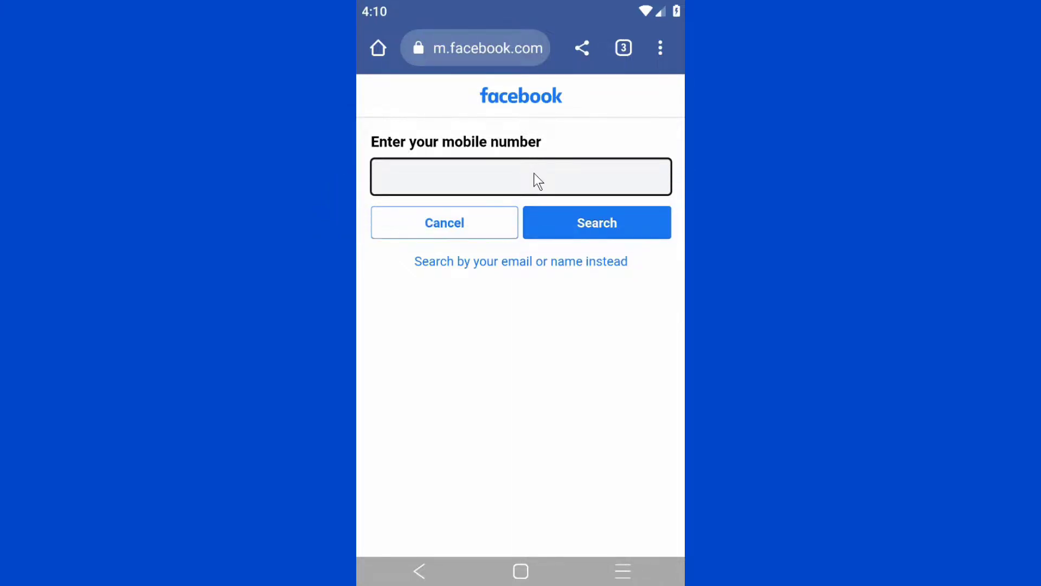
pyautogui.click(597, 224)
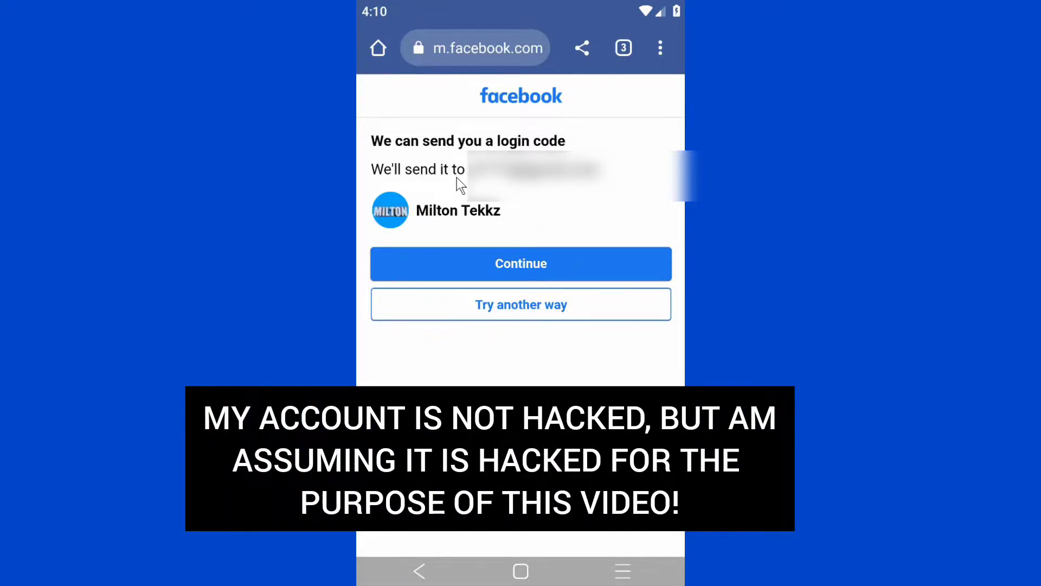
# Step: Choose 'Try another way', then report no longer having access to the listed contacts
pyautogui.click(508, 317)
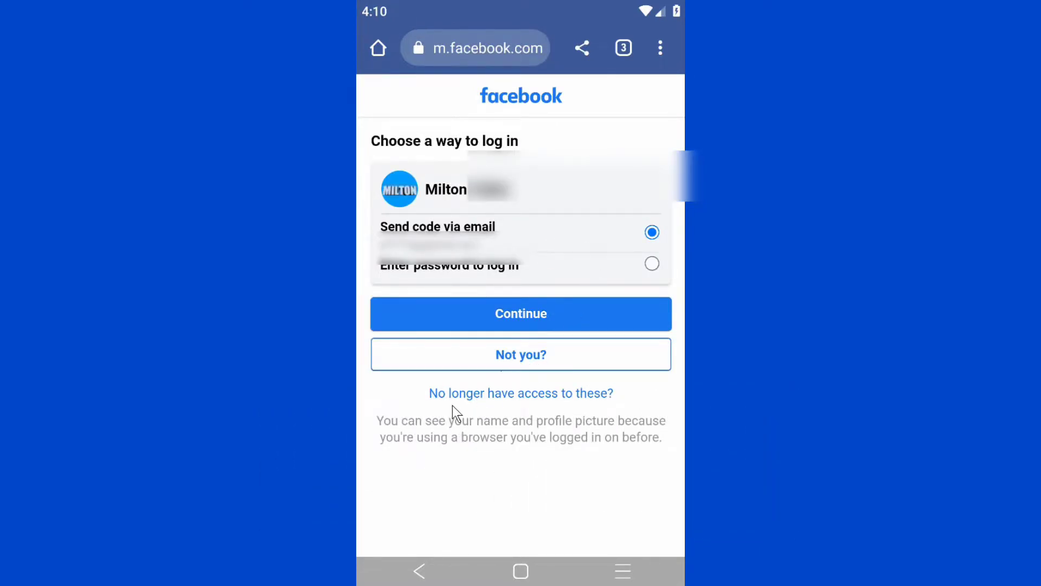
pyautogui.click(520, 395)
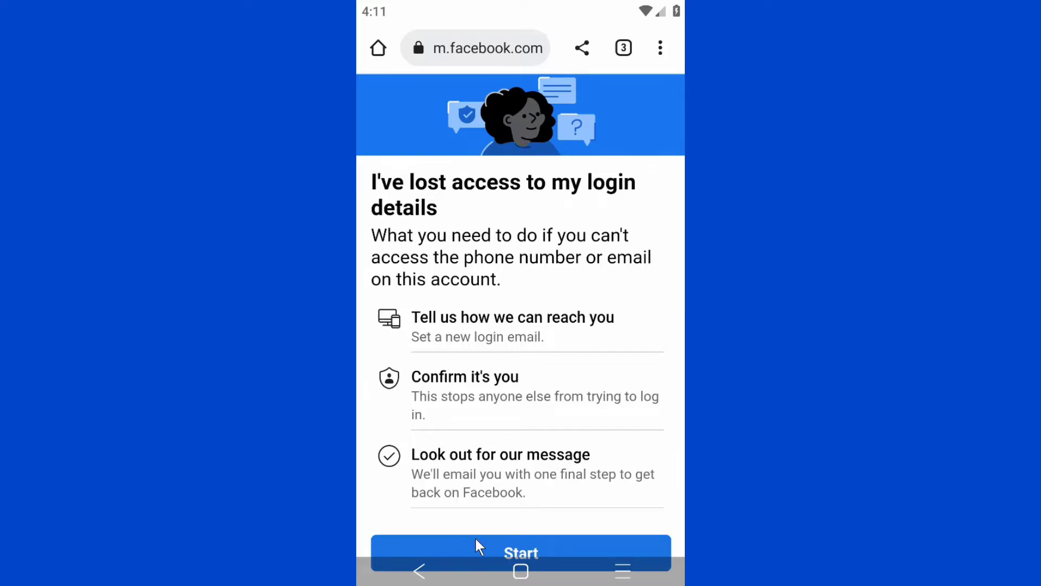
# Step: Start the recovery and focus the blank New email field for the new login address
pyautogui.click(535, 542)
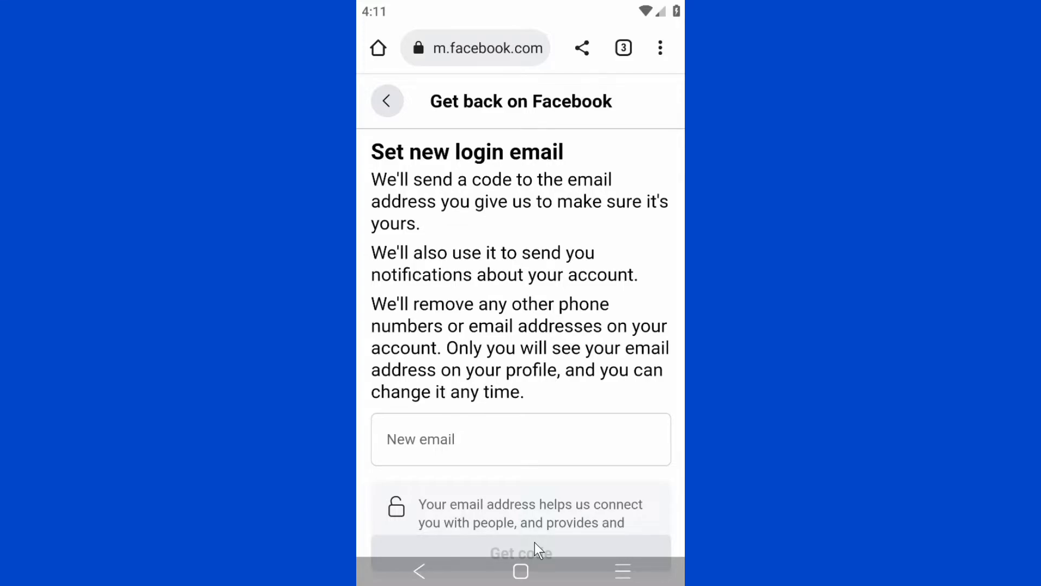
pyautogui.click(548, 451)
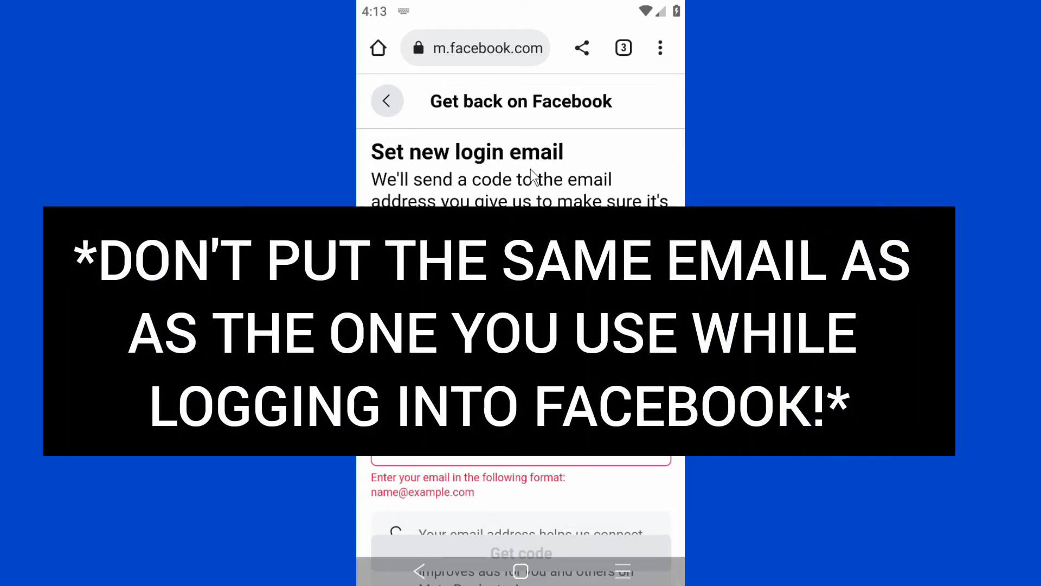
pyautogui.scroll(-2, 476, 482)
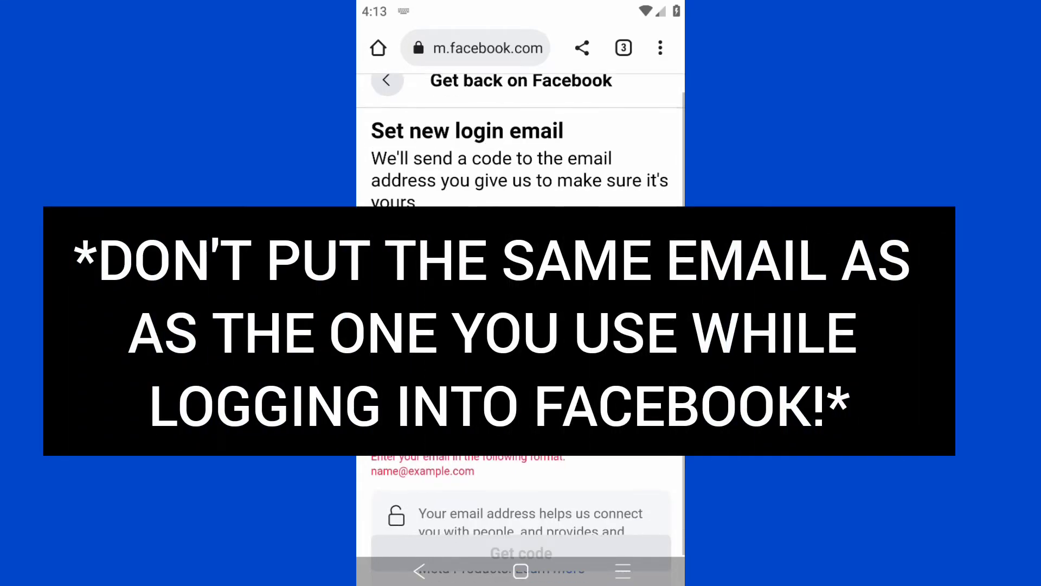